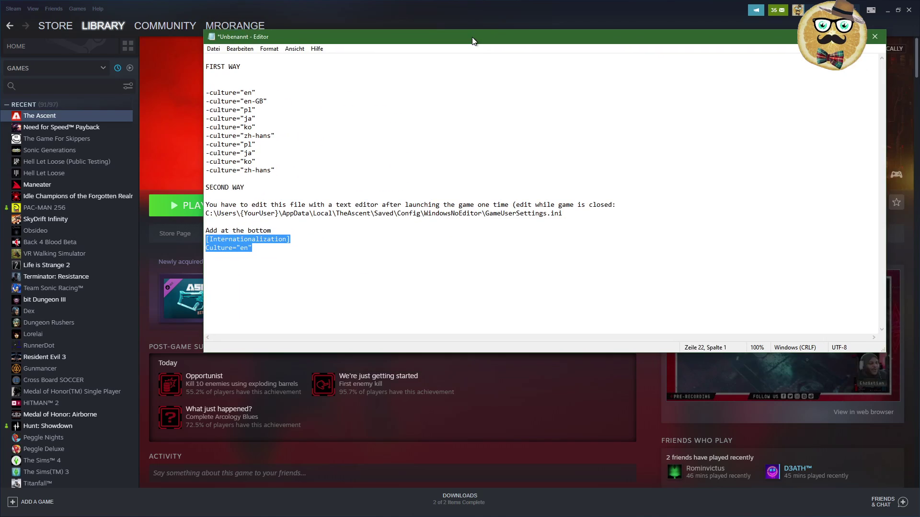
# - Move the notes aside, highlight the ten -culture launch-option lines, and hide Notepad to reveal Steam
pyautogui.moveTo(474, 40); pyautogui.dragTo(533, 66)
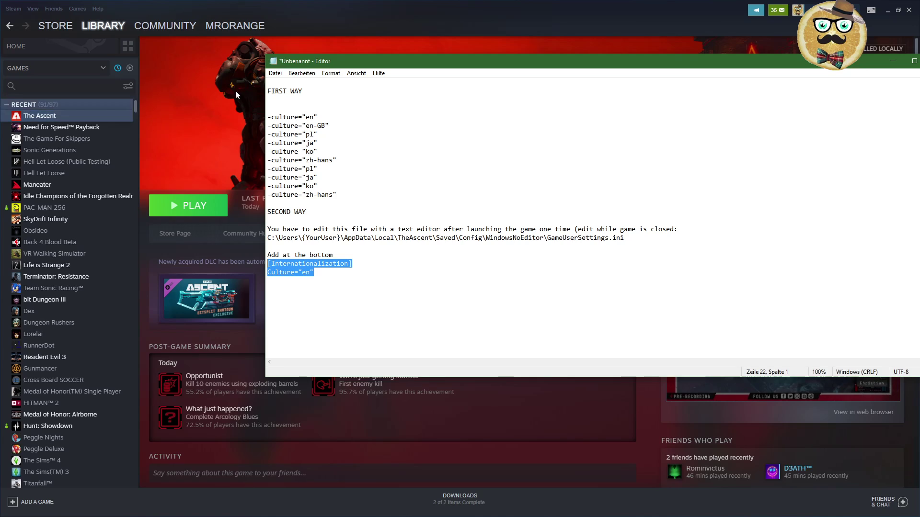
pyautogui.moveTo(335, 194); pyautogui.dragTo(267, 117)
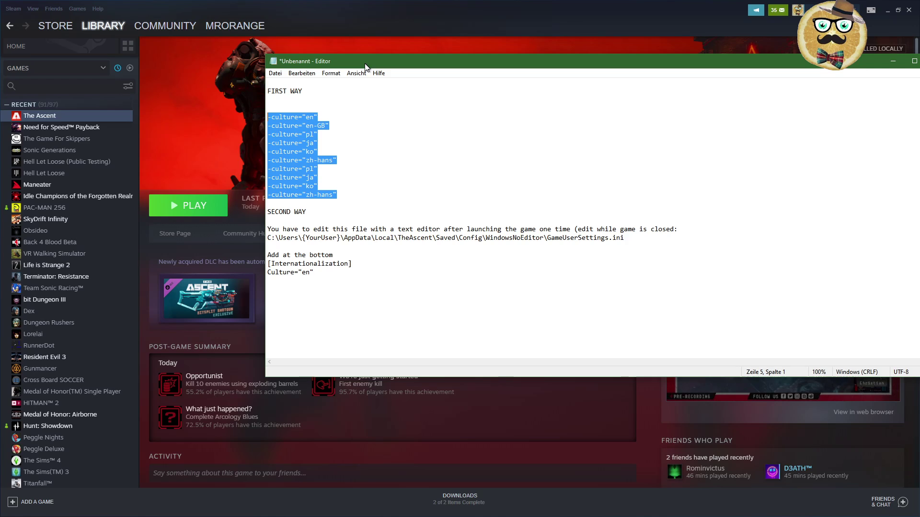
pyautogui.press('super+Down')
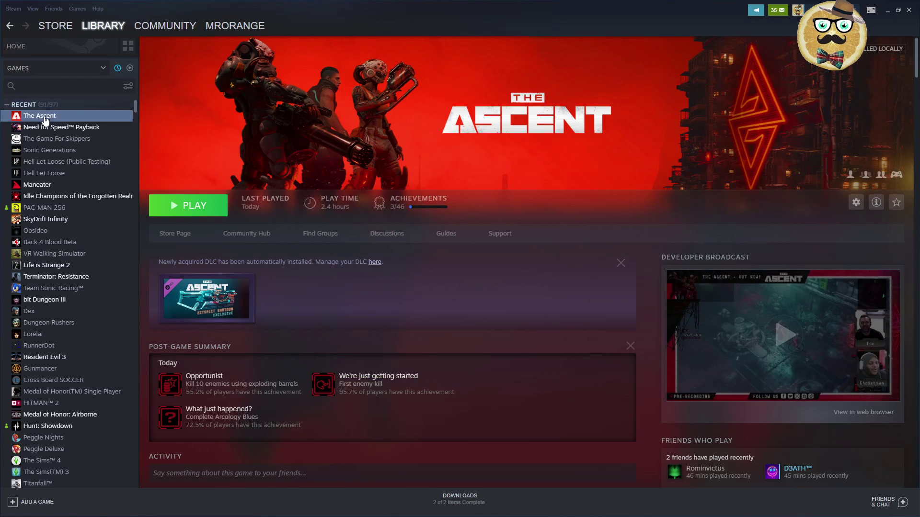
pyautogui.rightClick(53, 121)
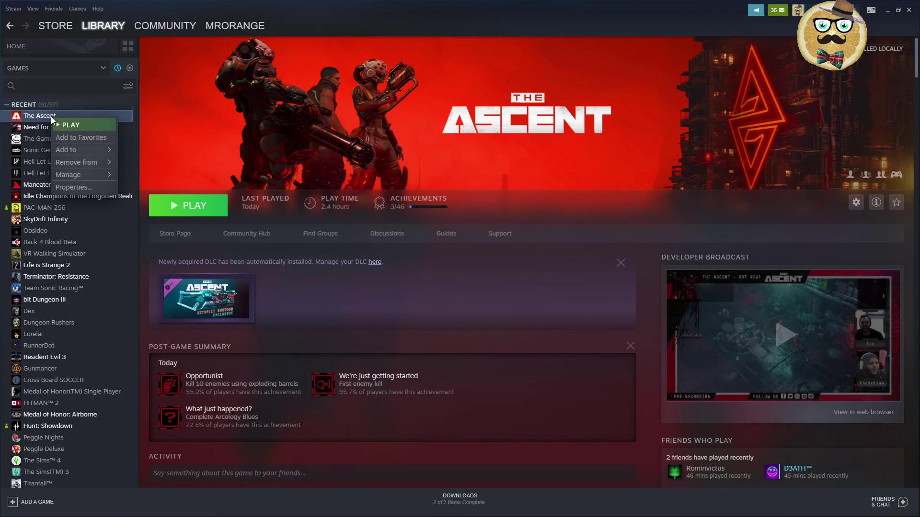
pyautogui.click(70, 188)
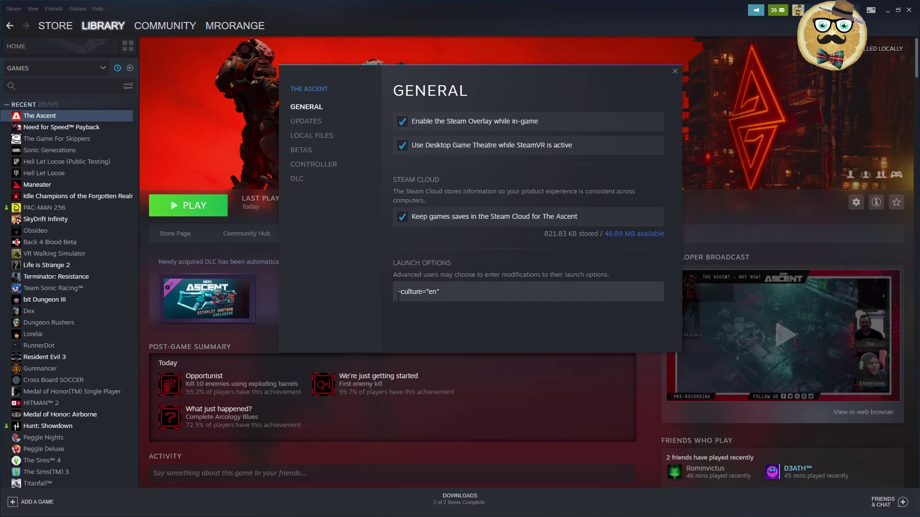
pyautogui.moveTo(462, 292); pyautogui.dragTo(396, 293)
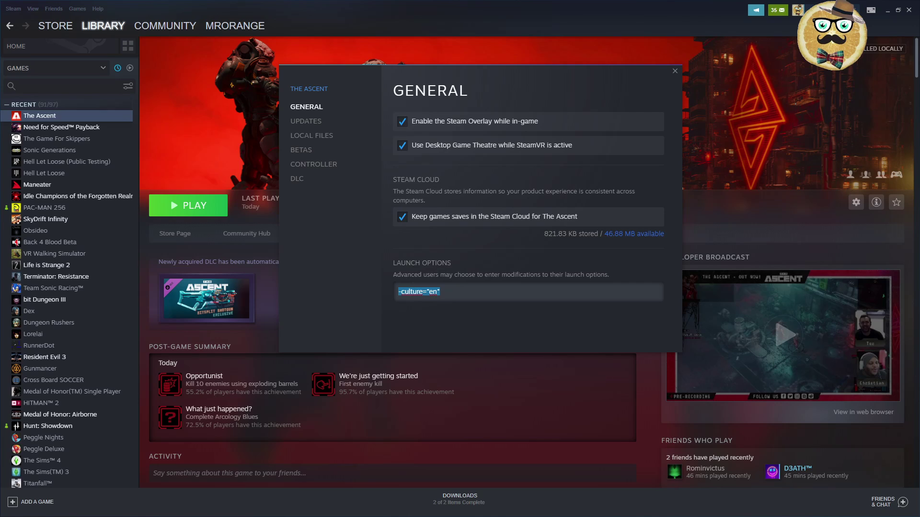
pyautogui.hotkey('alt', 'Tab')
pyautogui.moveTo(748, 87); pyautogui.dragTo(667, 87)
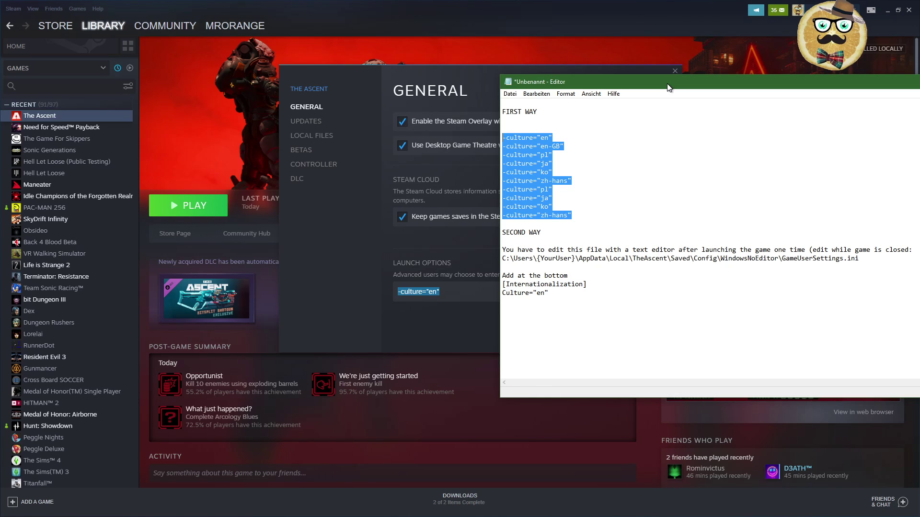
pyautogui.moveTo(668, 86); pyautogui.dragTo(809, 97)
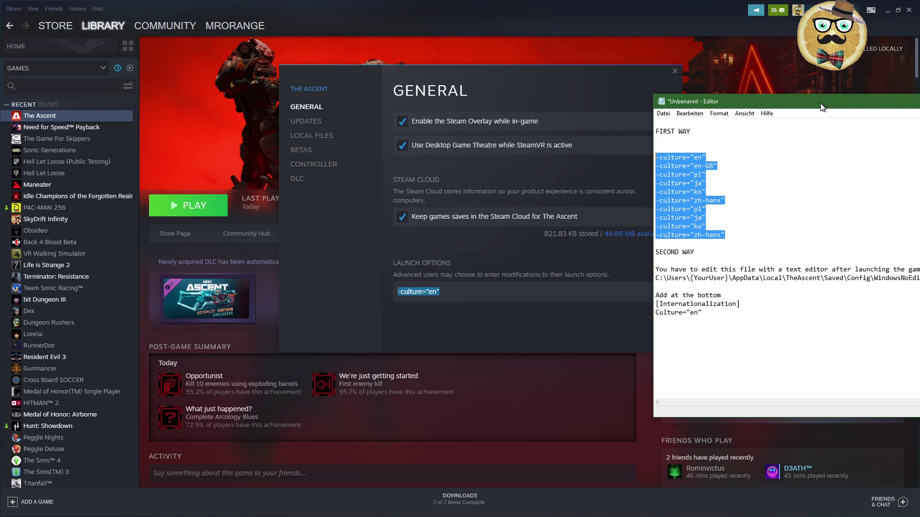
pyautogui.hotkey('alt', 'Tab')
pyautogui.click(674, 71)
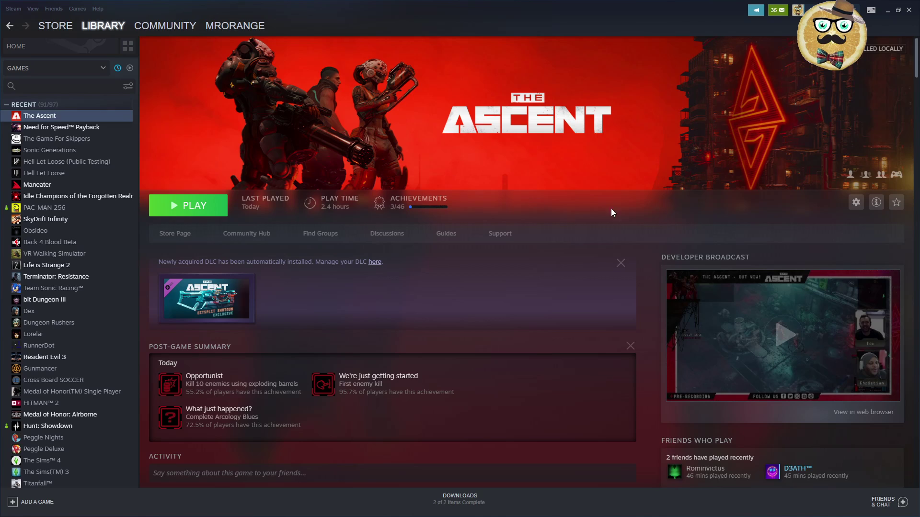
# - Bring the notes back to screen centre and locate the Config folder path for GameUserSettings.ini
pyautogui.hotkey('alt', 'Tab')
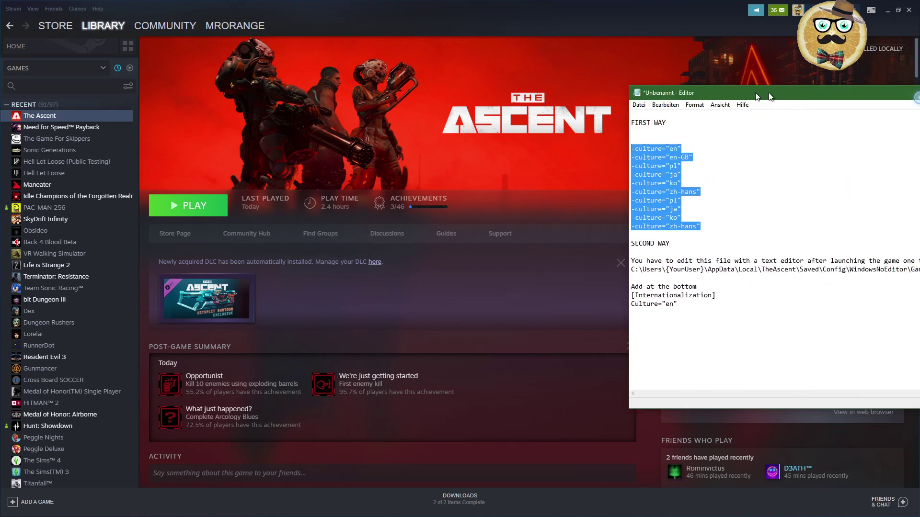
pyautogui.moveTo(809, 94); pyautogui.dragTo(347, 94)
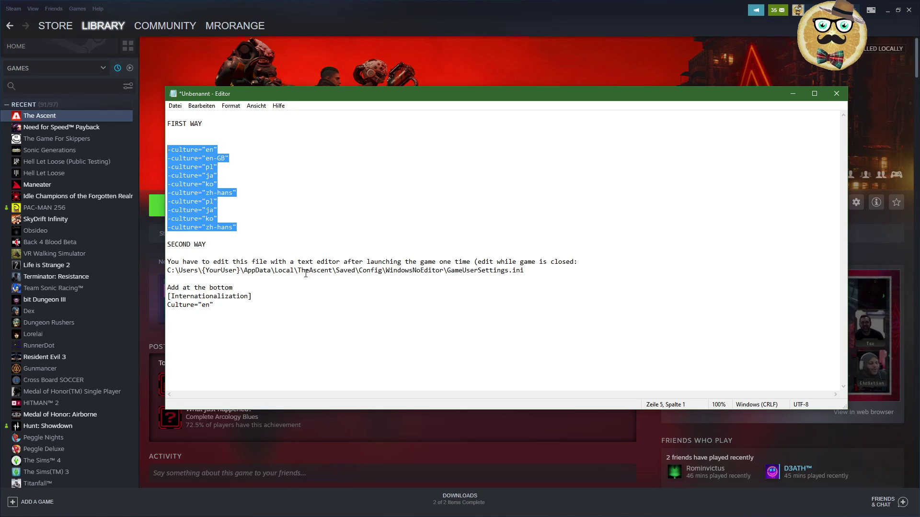
pyautogui.doubleClick(213, 272)
pyautogui.click(265, 271)
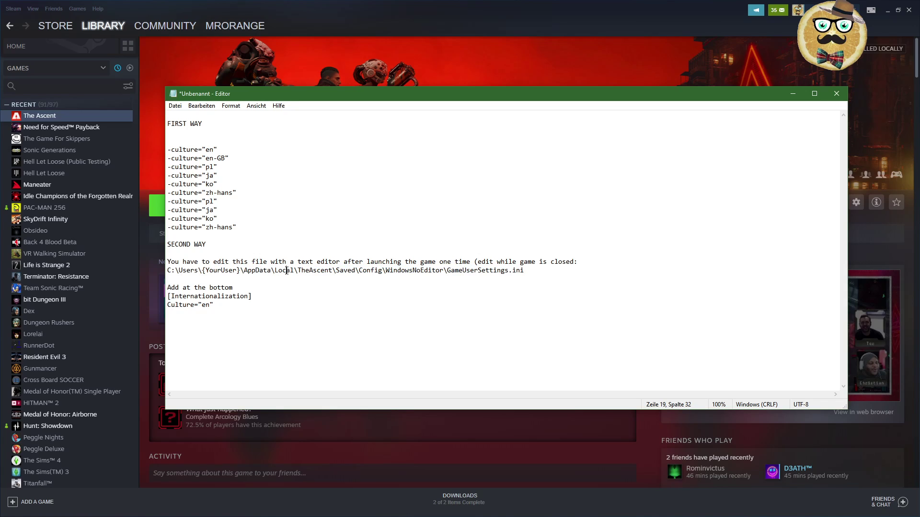
pyautogui.click(368, 271)
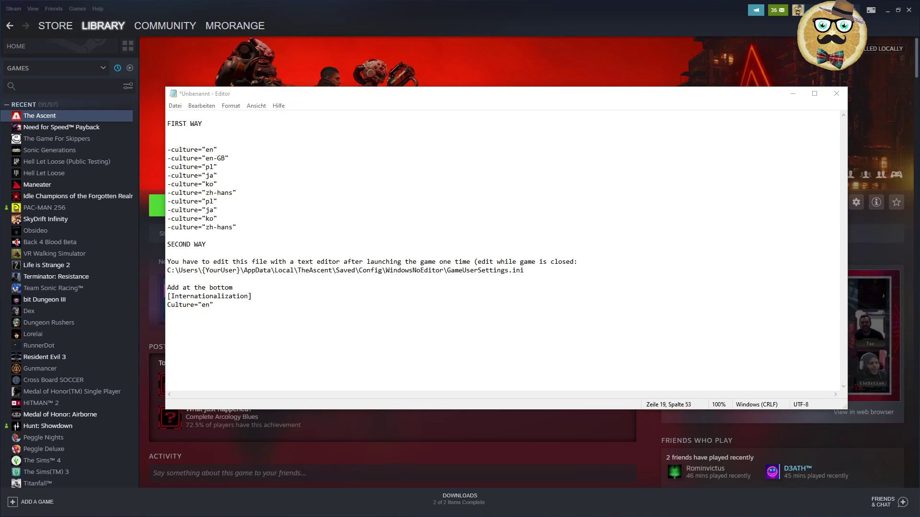
pyautogui.scroll(3, 429, 250)
pyautogui.scroll(2, 429, 249)
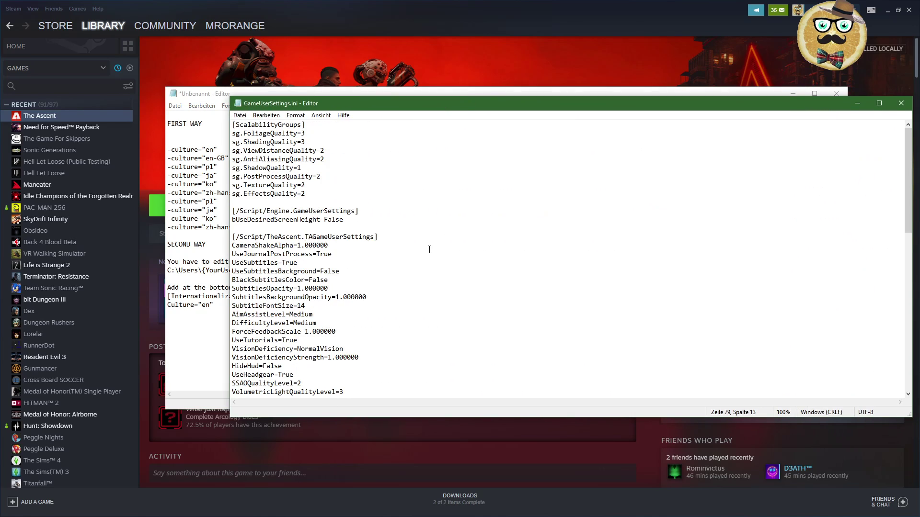
pyautogui.scroll(-10, 429, 249)
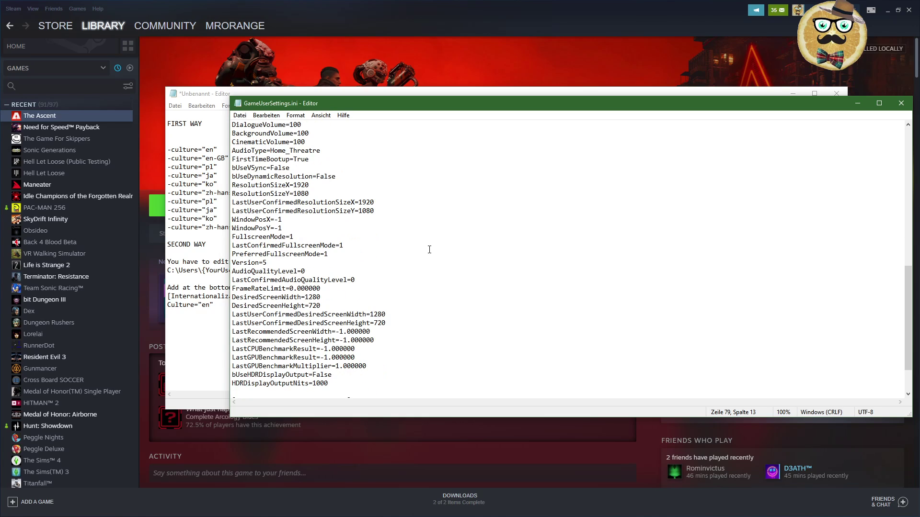
pyautogui.scroll(-3, 429, 249)
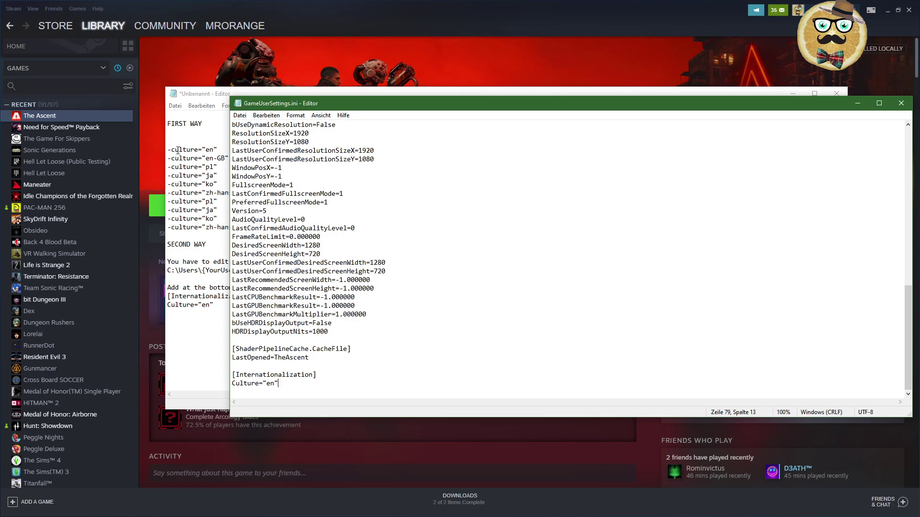
# - Reposition the GameUserSettings.ini window so its [Internationalization] Culture="en" ending is visible
pyautogui.moveTo(384, 108); pyautogui.dragTo(437, 95)
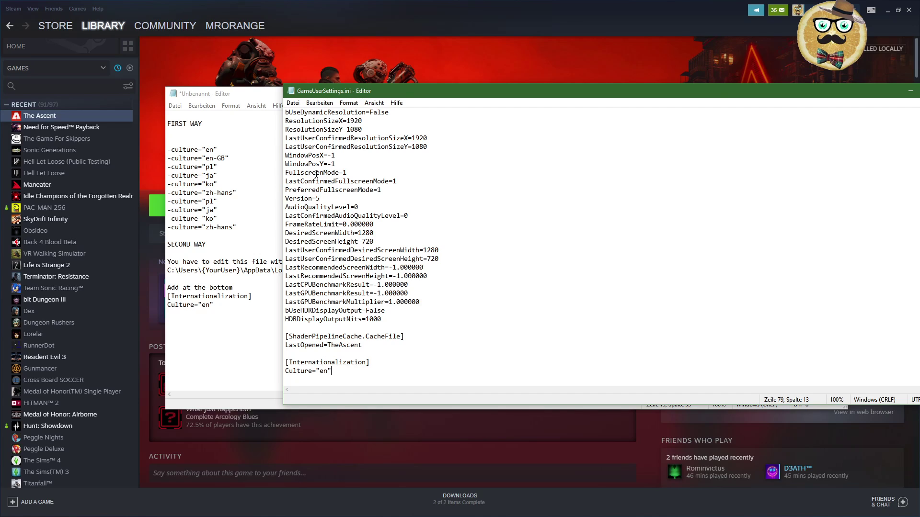
pyautogui.scroll(4, 392, 259)
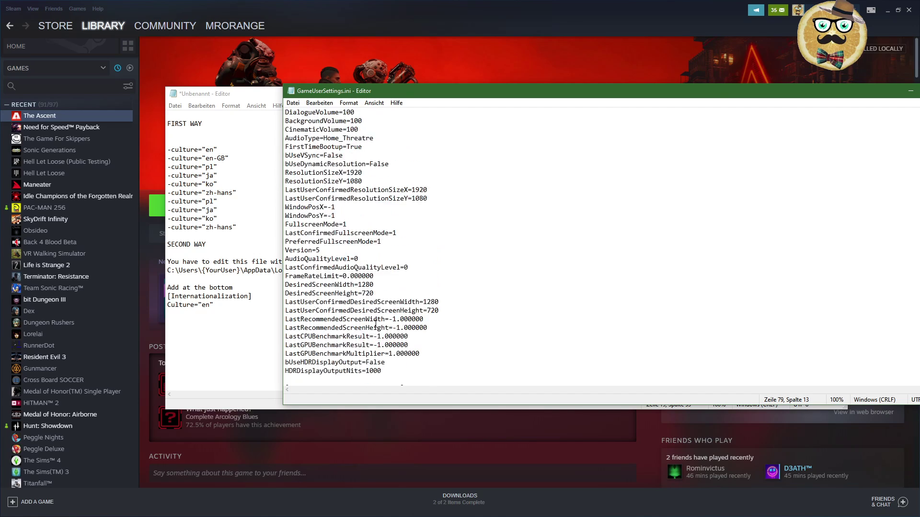
pyautogui.scroll(5, 391, 258)
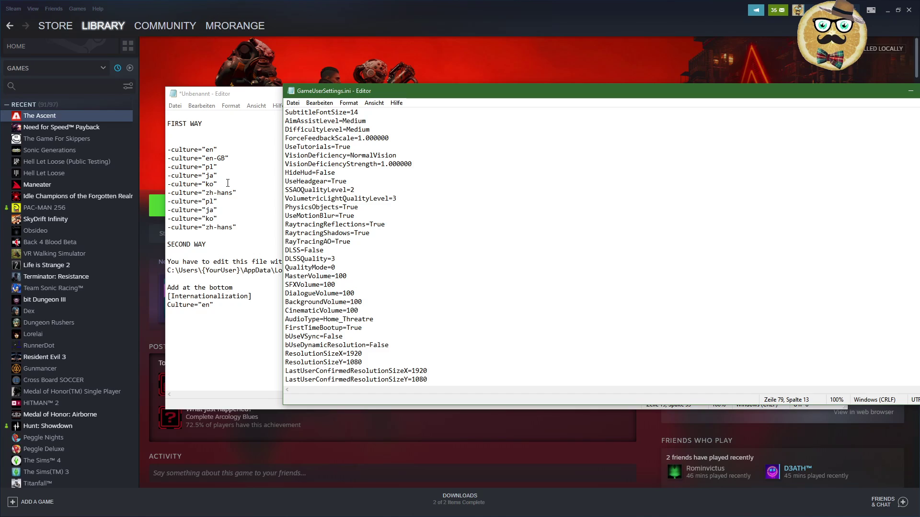
pyautogui.scroll(7, 336, 284)
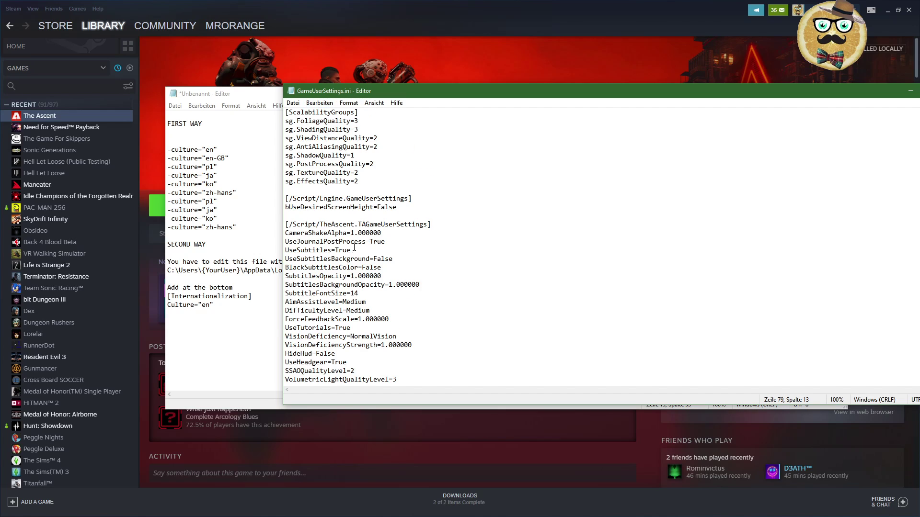
pyautogui.scroll(-5, 353, 248)
pyautogui.scroll(-5, 353, 250)
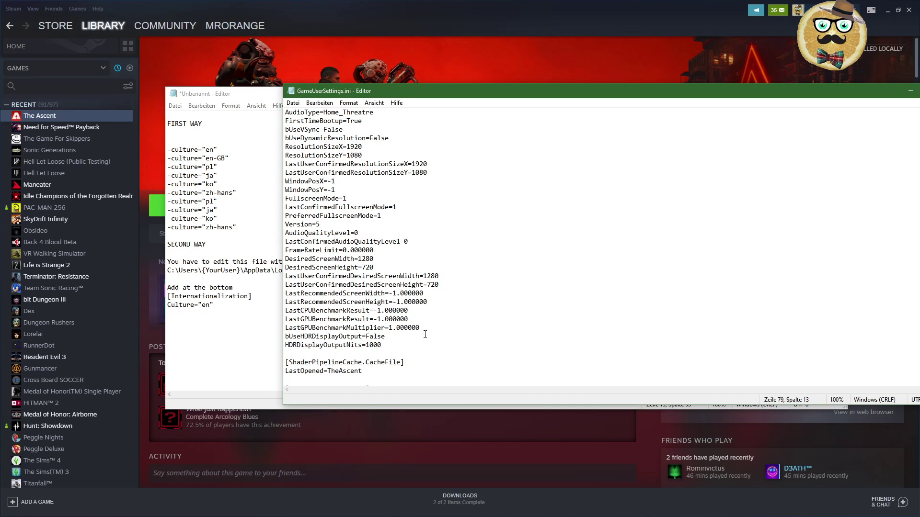
pyautogui.moveTo(426, 328); pyautogui.dragTo(392, 326)
pyautogui.scroll(-1, 367, 287)
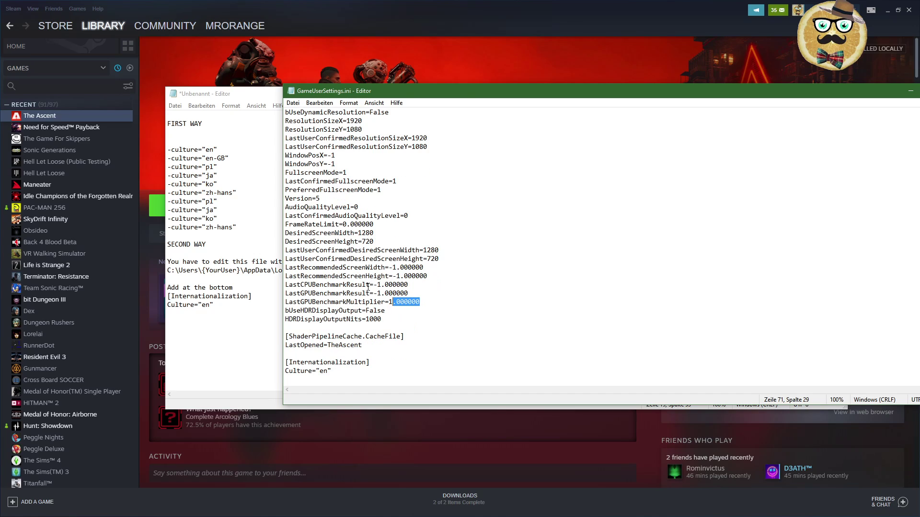
pyautogui.scroll(3, 368, 285)
pyautogui.scroll(3, 367, 290)
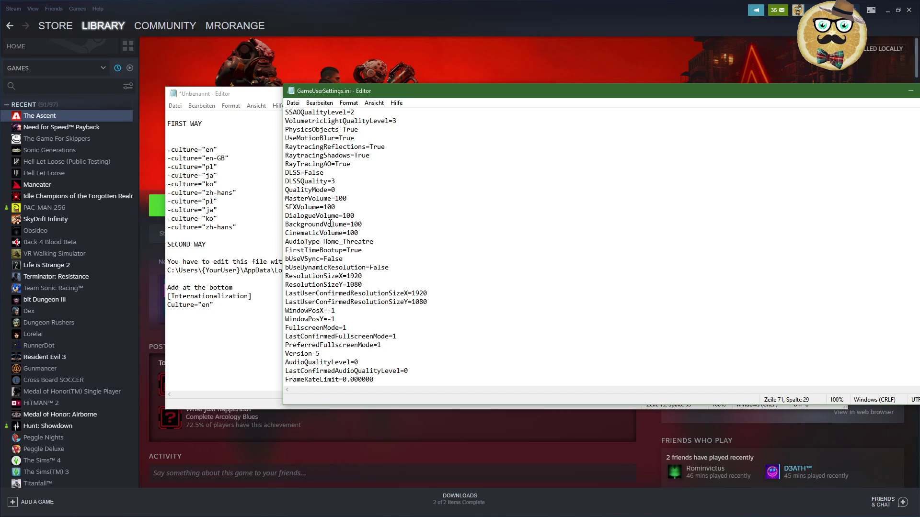
pyautogui.scroll(1, 329, 224)
pyautogui.scroll(5, 359, 237)
pyautogui.scroll(3, 381, 251)
pyautogui.scroll(1, 388, 258)
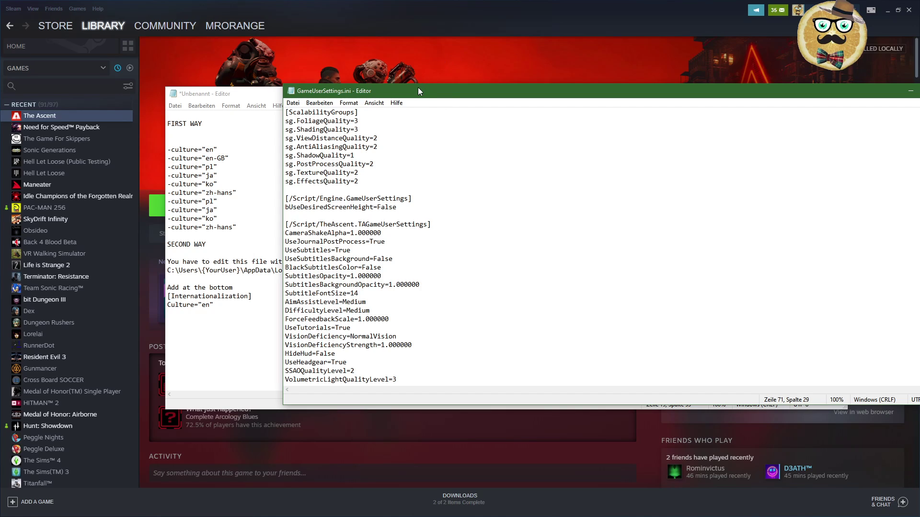
# - Move the config window aside and return to the notes, highlighting the zh-hans language code
pyautogui.moveTo(417, 87)
pyautogui.mouseDown()
pyautogui.moveTo(369, 42)
pyautogui.moveTo(348, 39)
pyautogui.moveTo(406, 61)
pyautogui.mouseUp()
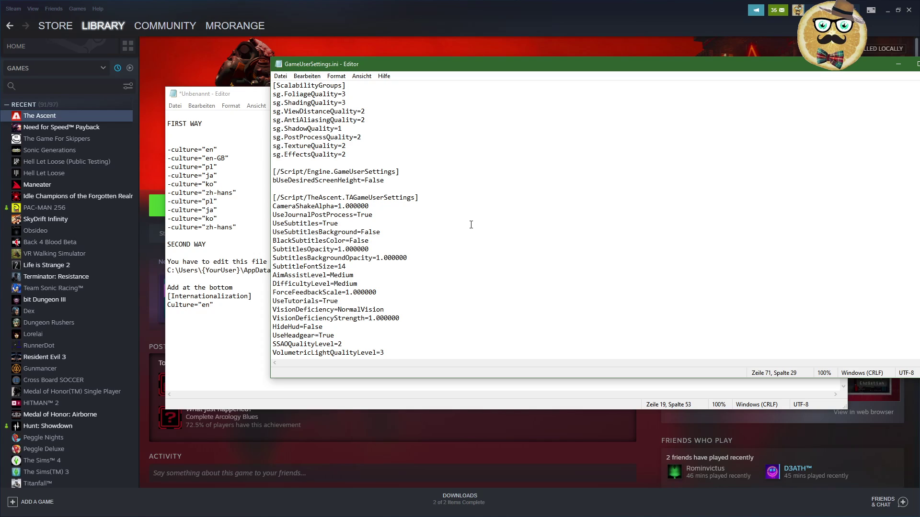
pyautogui.click(232, 215)
pyautogui.doubleClick(225, 227)
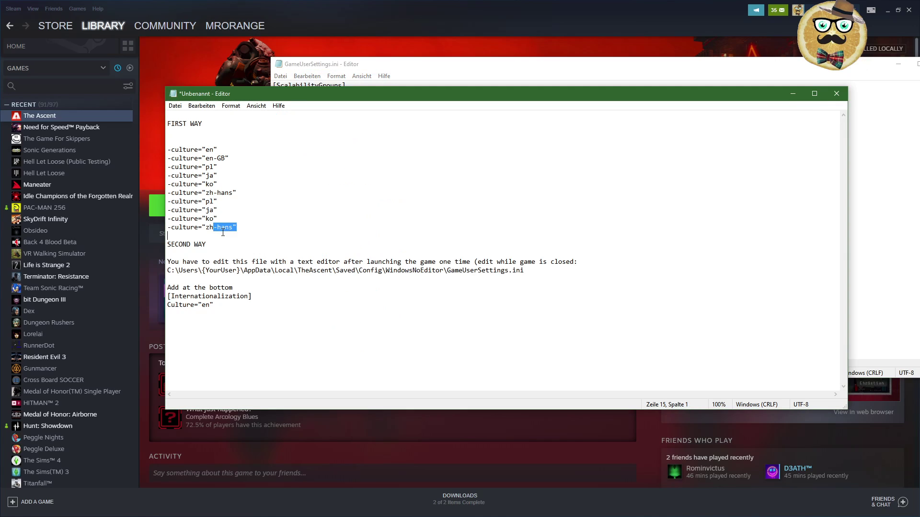
pyautogui.click(402, 261)
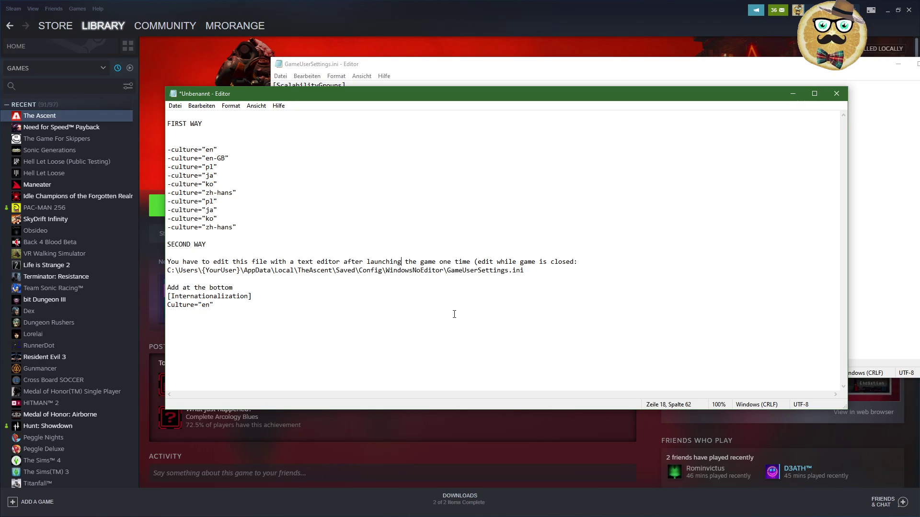